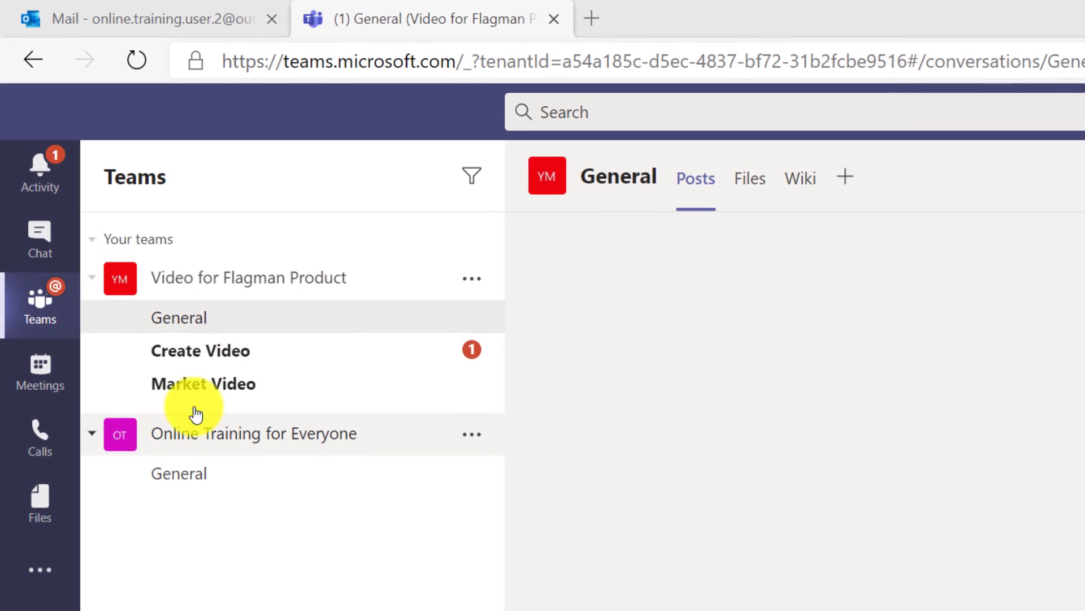
- In the Create Video channel's files, create a new Word document named "Request for Proposal"
click(233, 350)
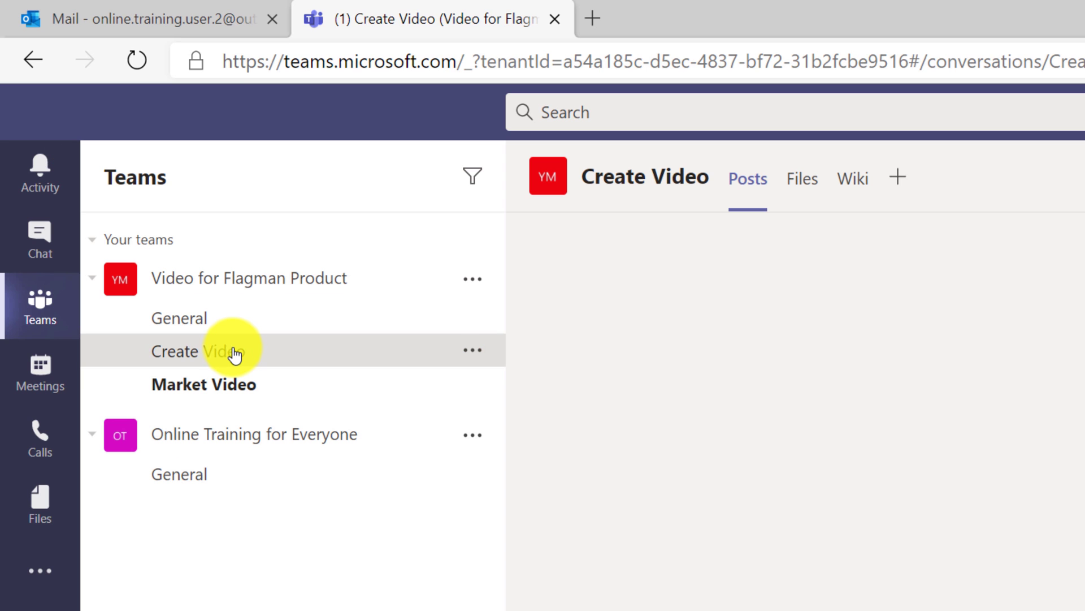
click(800, 180)
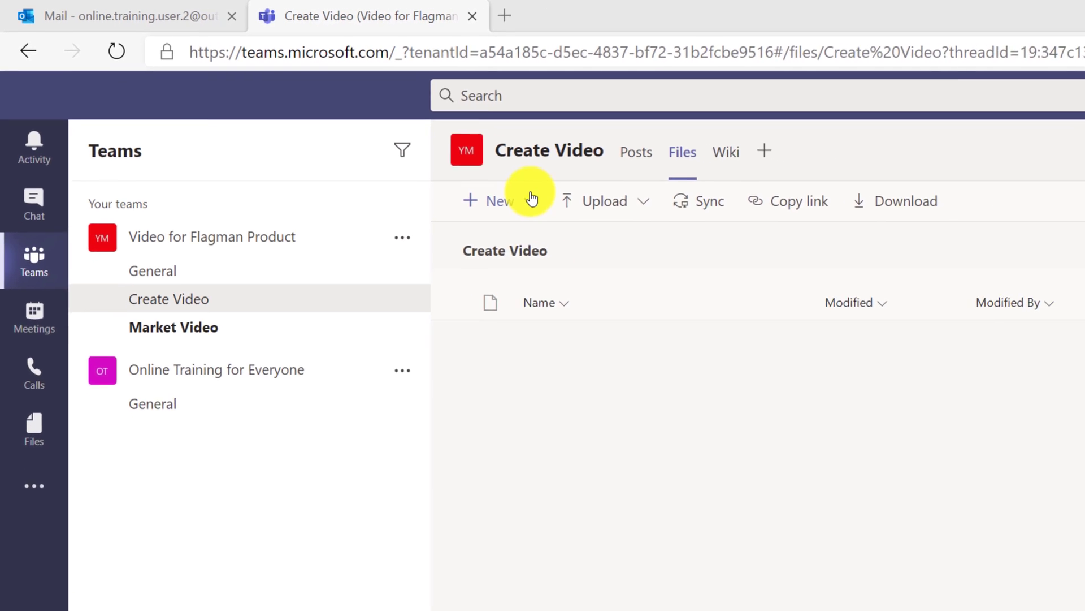
click(532, 200)
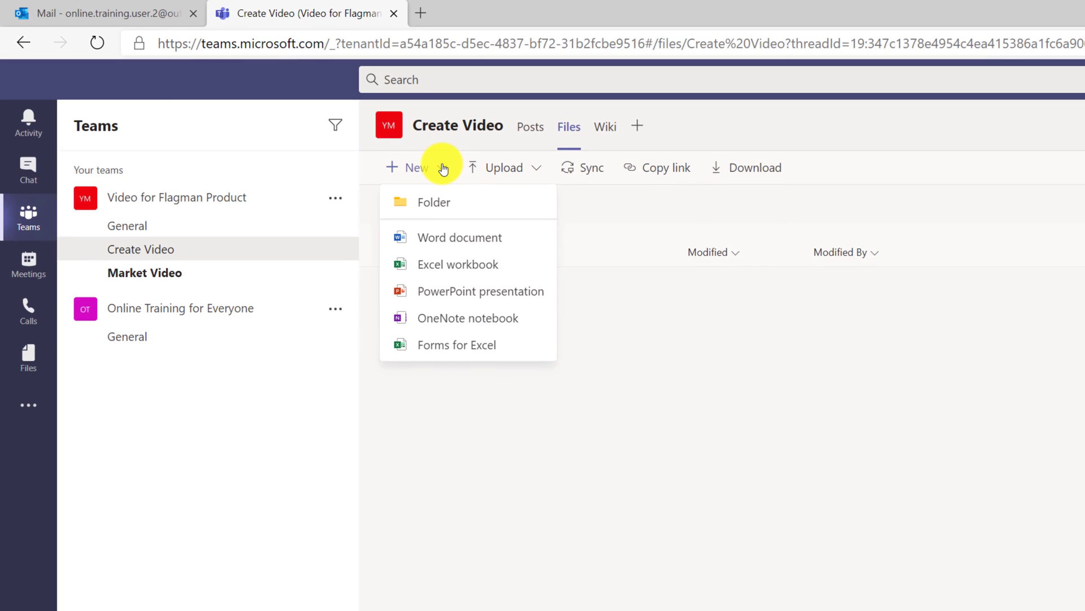
click(447, 241)
text(Request for Proposal)
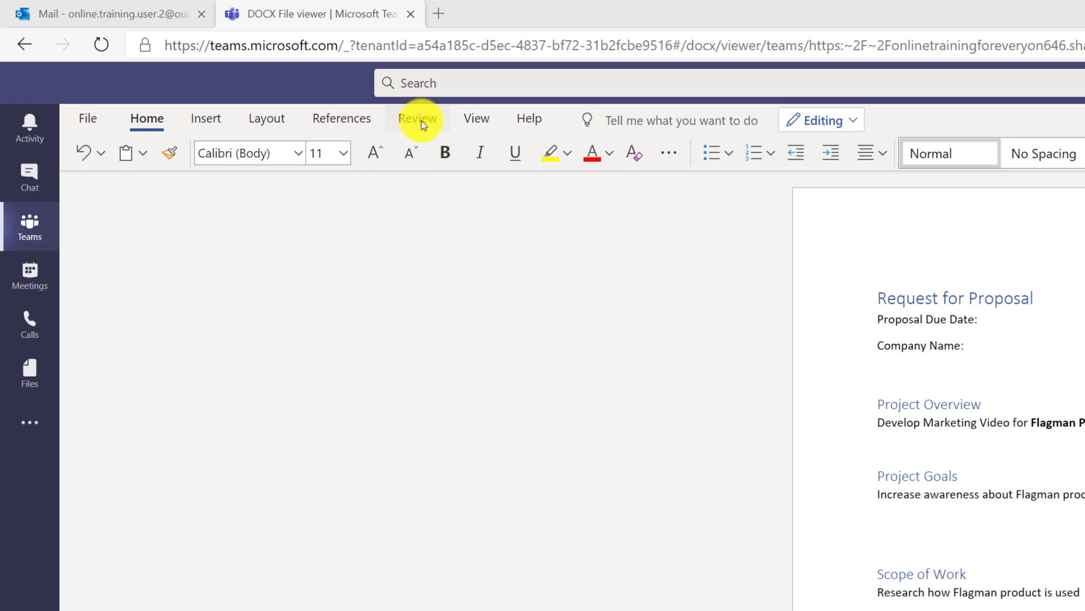
- Turn on Track Changes in the Request for Proposal document and return to the channel's file list
click(412, 117)
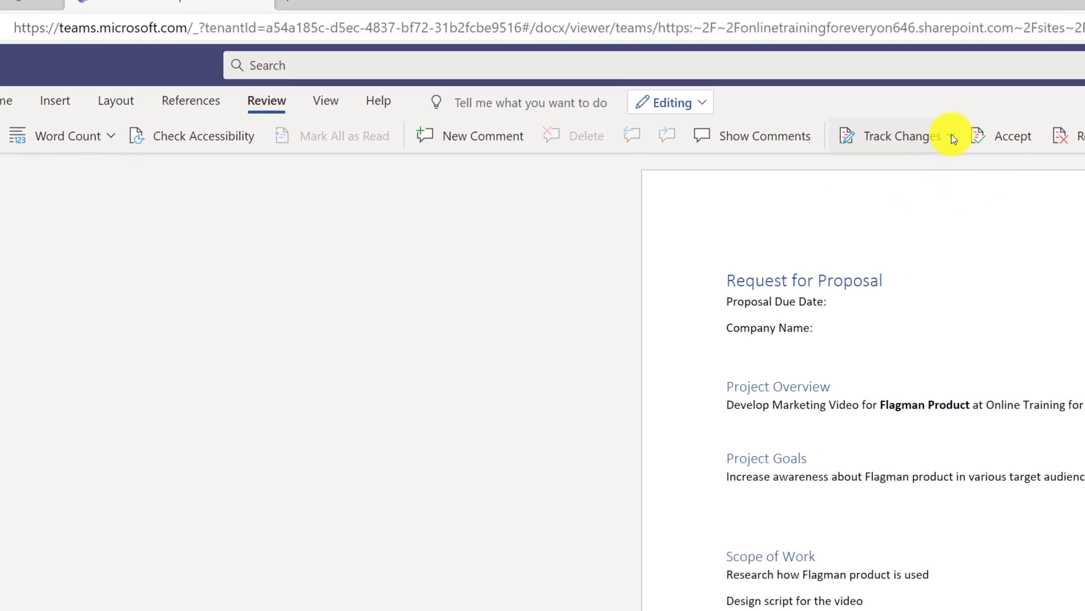
click(1084, 152)
click(791, 189)
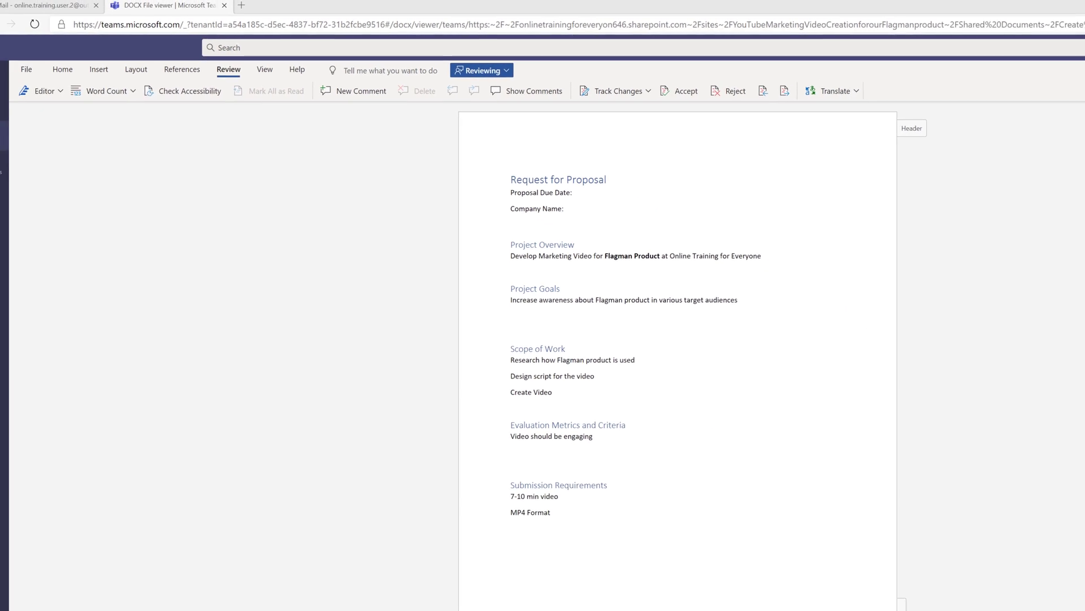
click(12, 25)
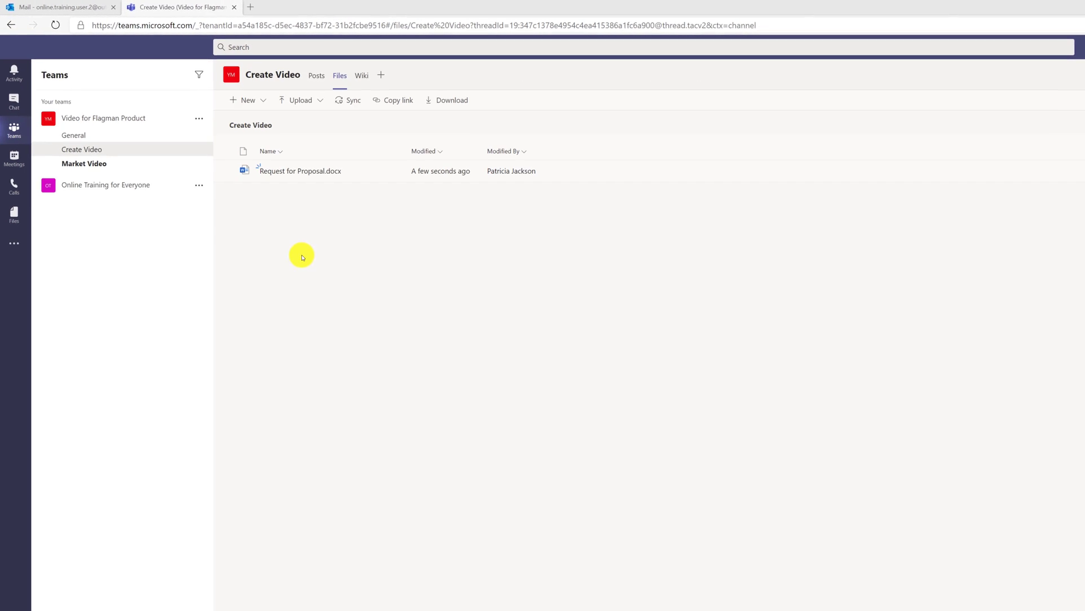
- Copy the Microsoft Teams link to Request for Proposal.docx
click(367, 173)
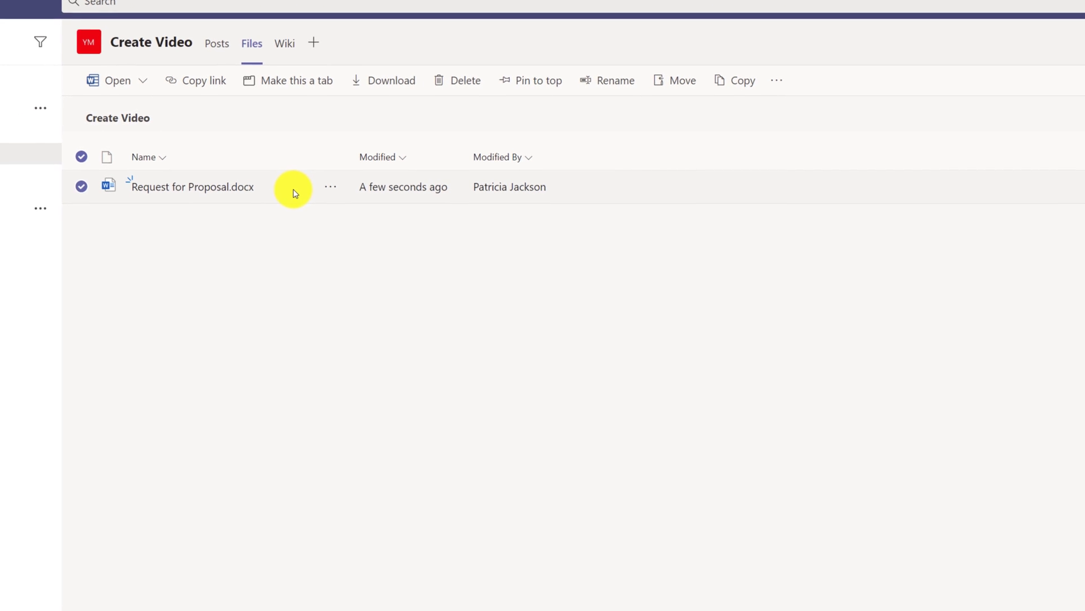
click(217, 87)
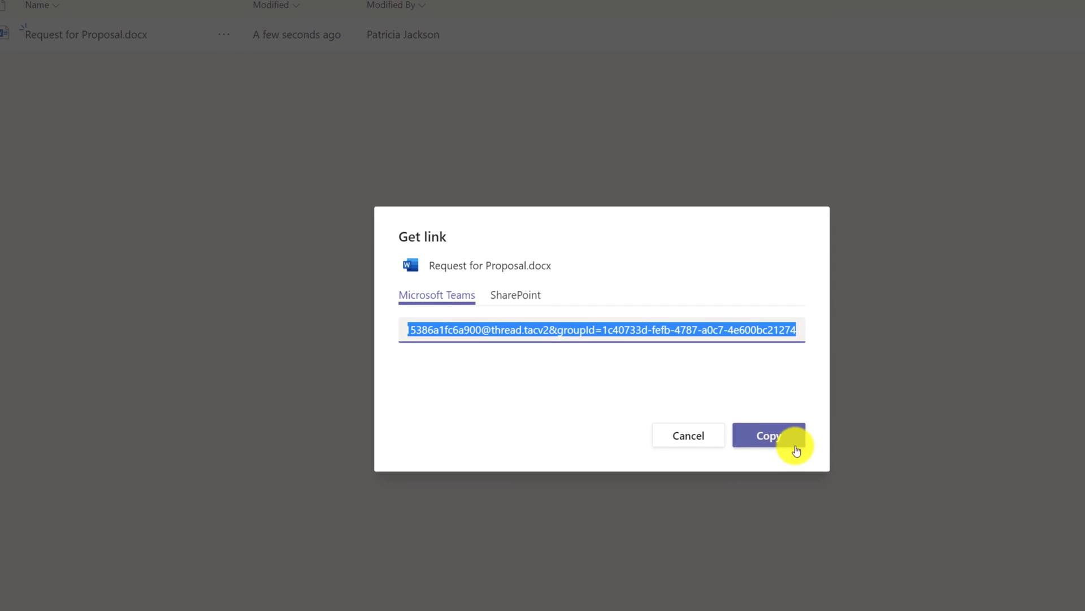
click(882, 562)
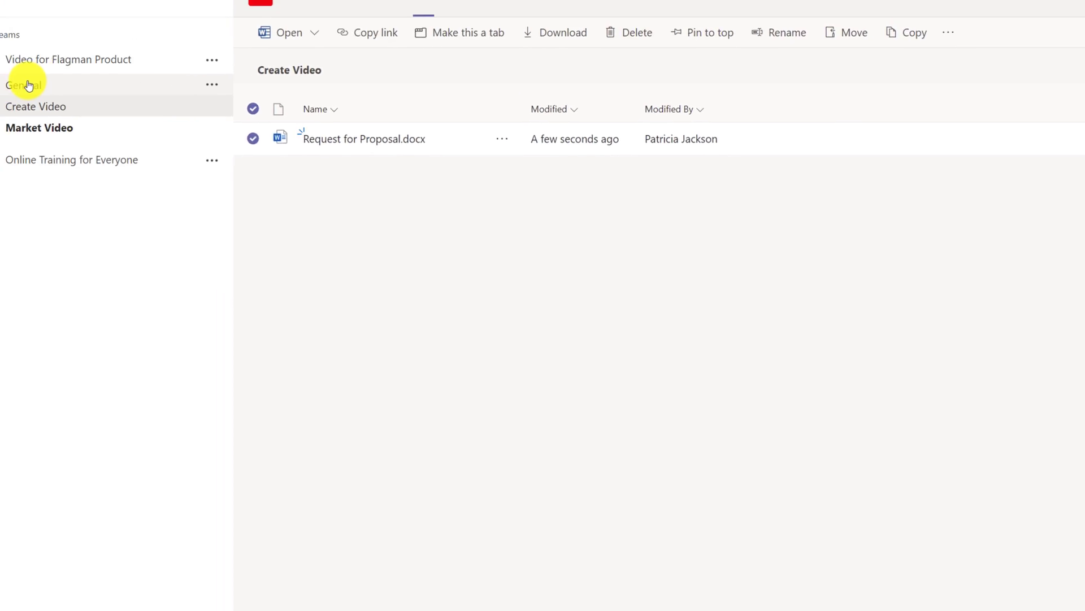
- Post in General, mentioning the colleague, "I have created a template for RFP. Please review and let me know your thoughts. Here is the link" plus the URL
click(105, 113)
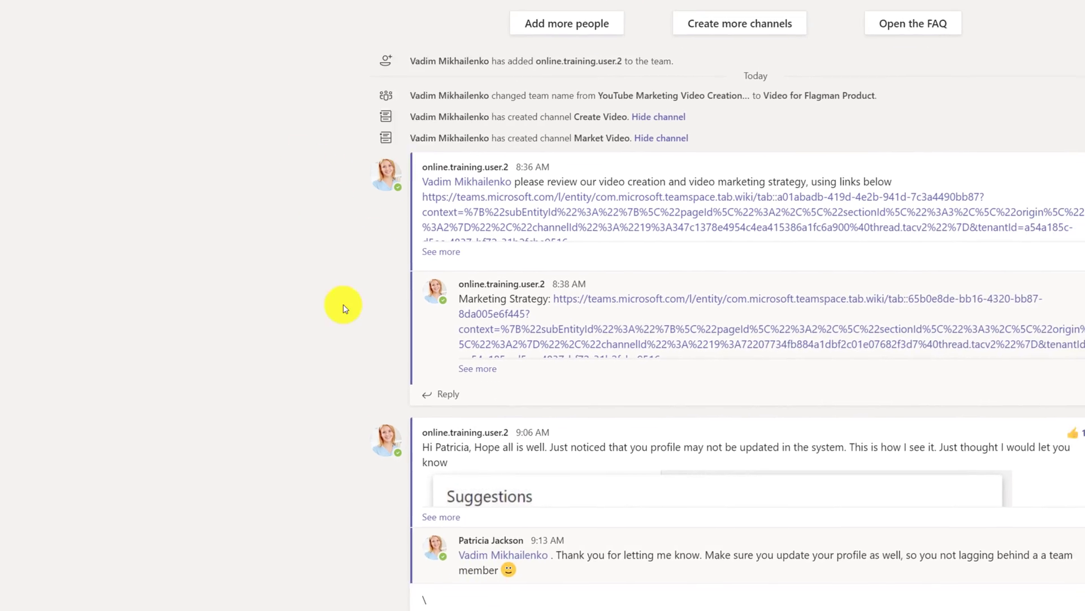
click(294, 509)
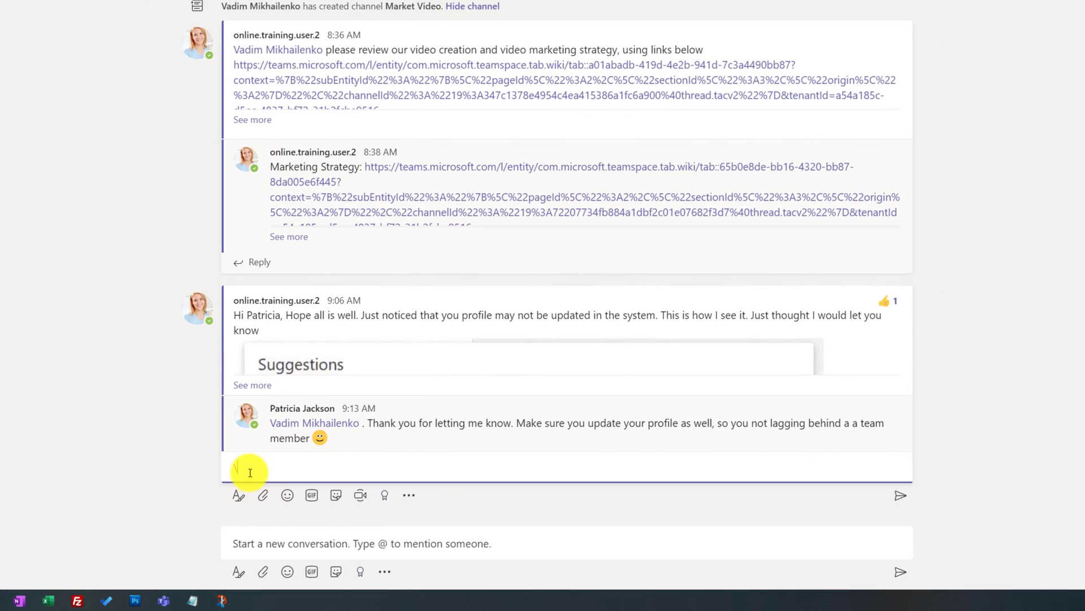
click(243, 540)
text(@)
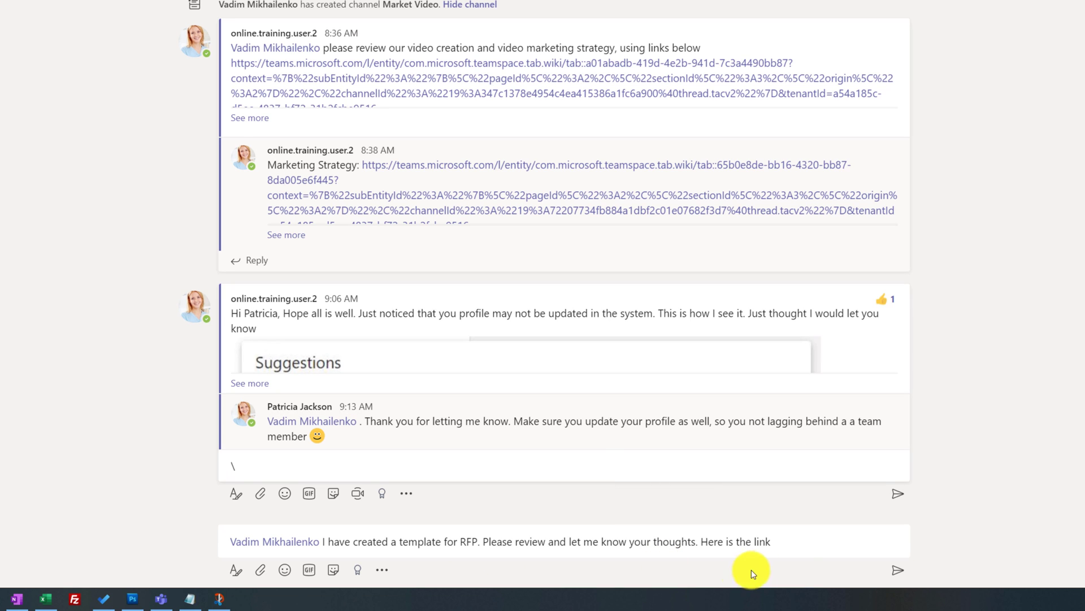
click(792, 544)
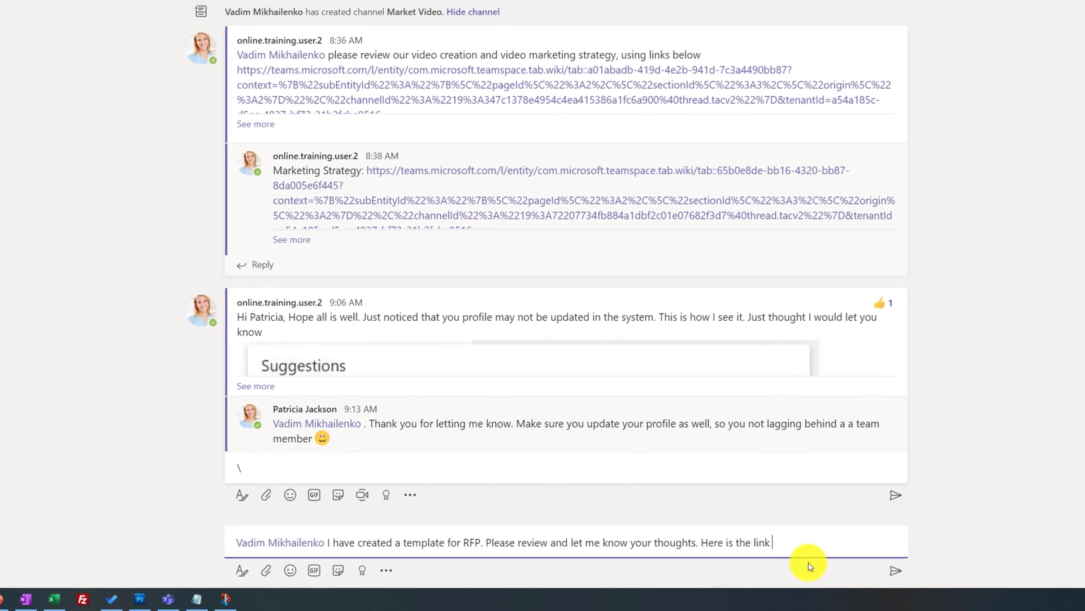
key(ctrl+v)
key(Return)
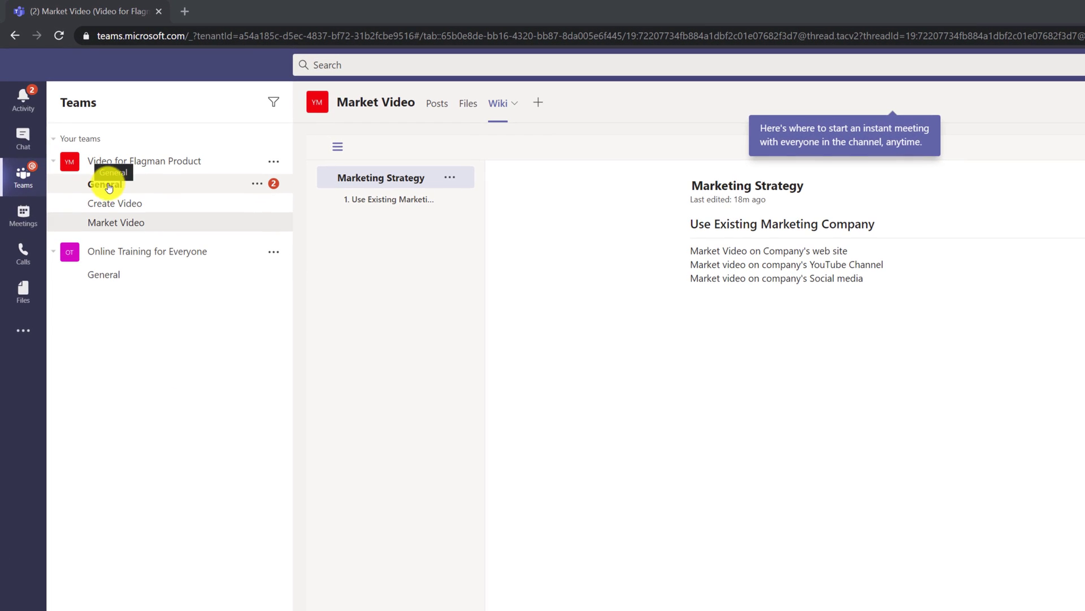
- From the colleague's account, open the proposal shared in General and turn the Scope of Work and Submission Requirements items into numbered lists
click(109, 186)
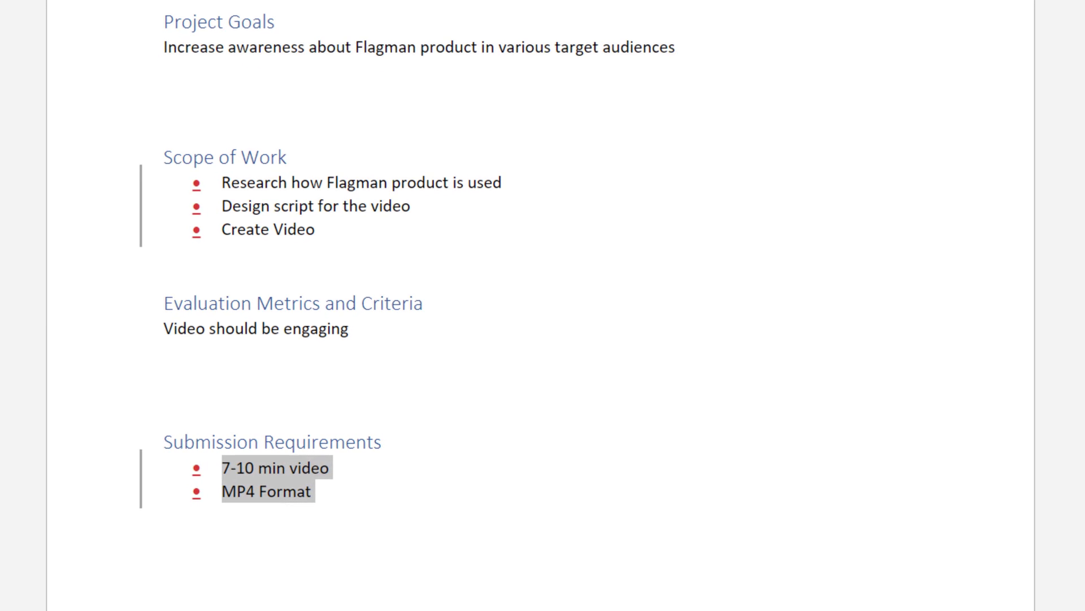
mouse_move(303, 240)
drag(295, 232, 203, 179)
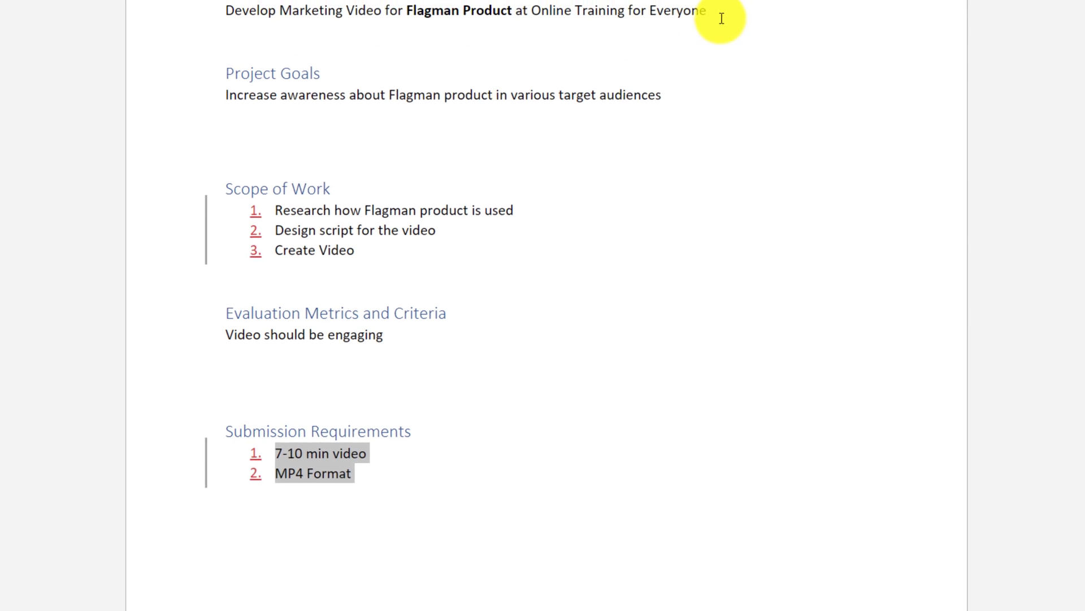
- Apply numbered-list formatting to the lines under Project Overview and Project Goals
drag(722, 19, 198, 15)
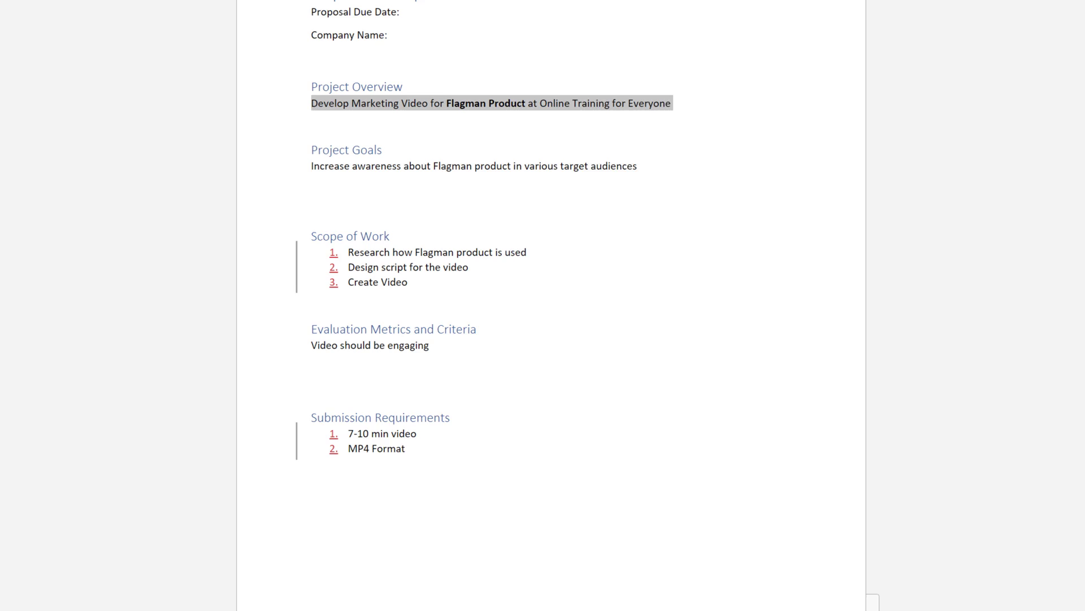
key(F4)
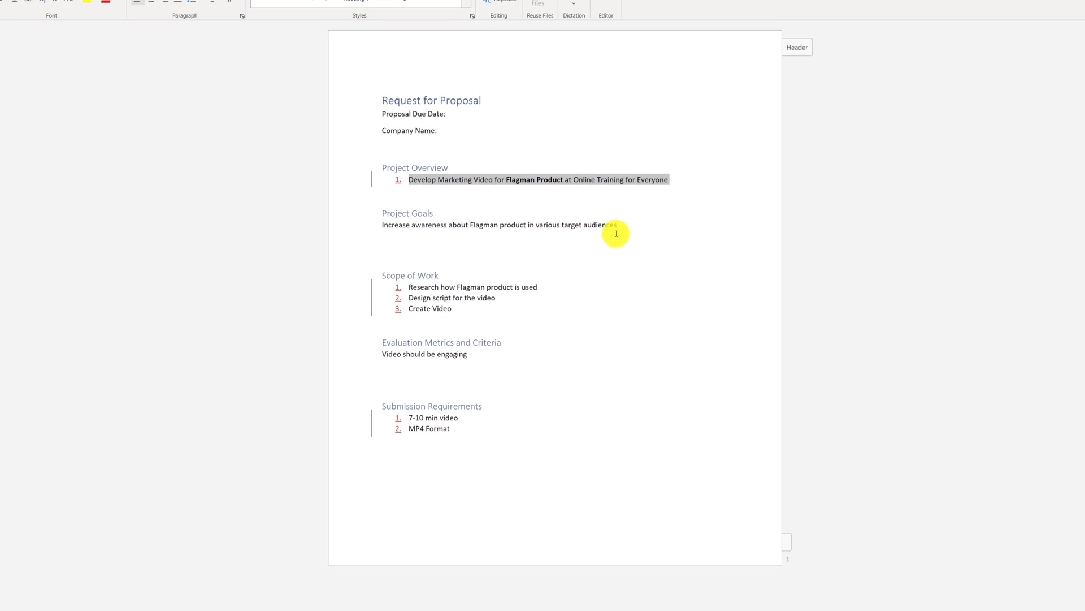
drag(616, 234, 382, 227)
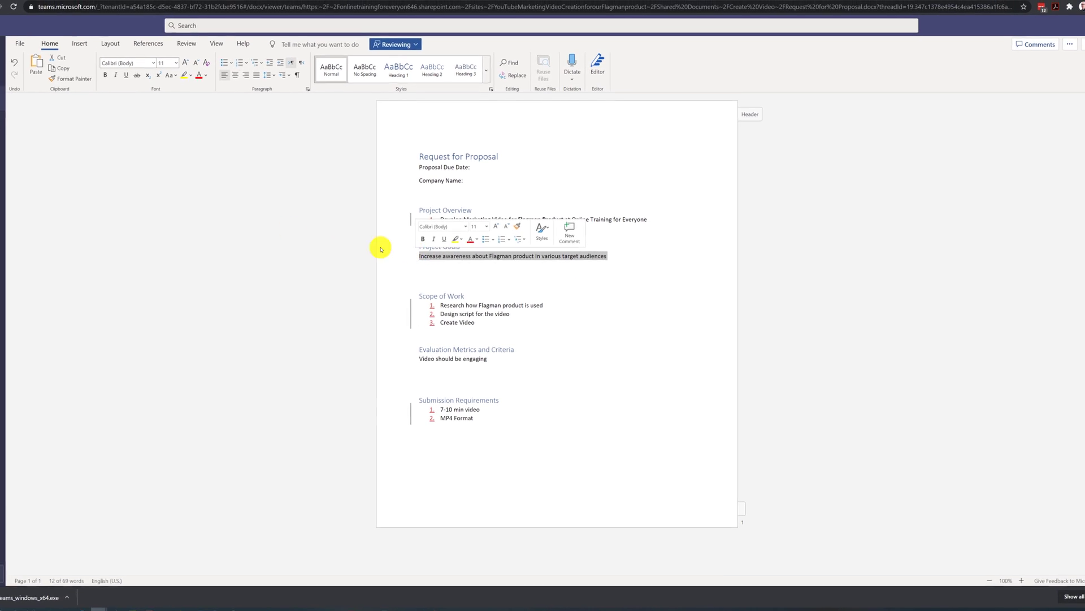
click(240, 63)
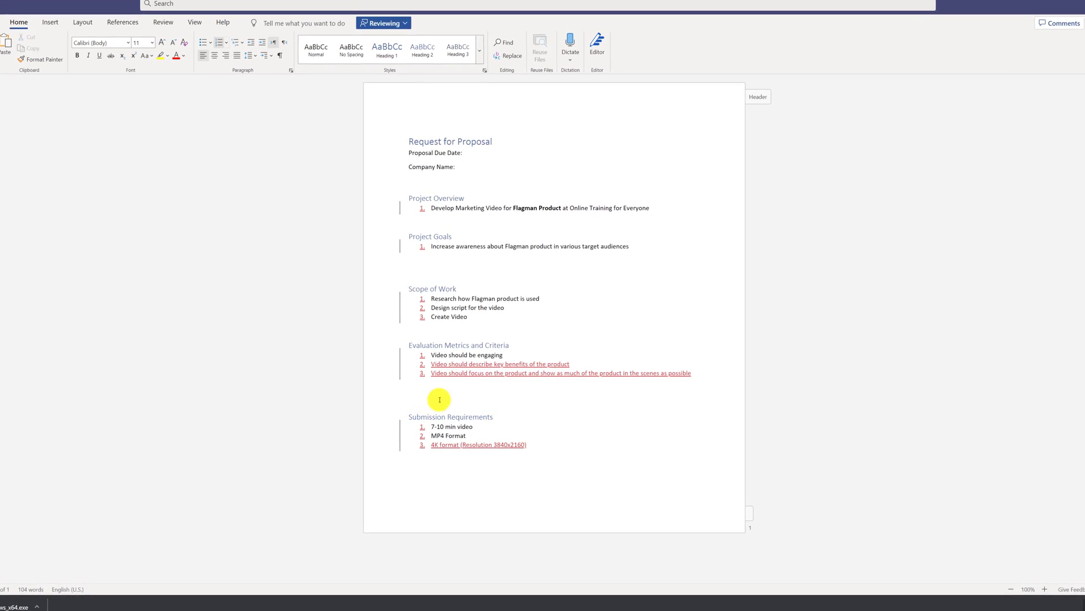
- Post a document comment asking whether to include legal requirements as text or voice, and send a channel reply suggesting to engage the legal team
mouse_move(459, 373)
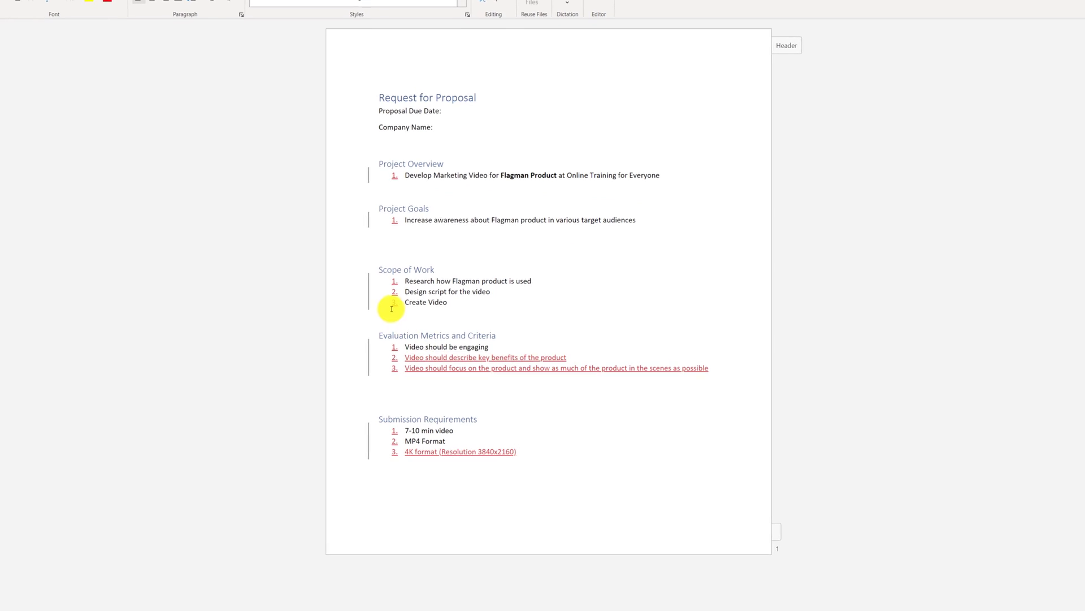
mouse_move(403, 303)
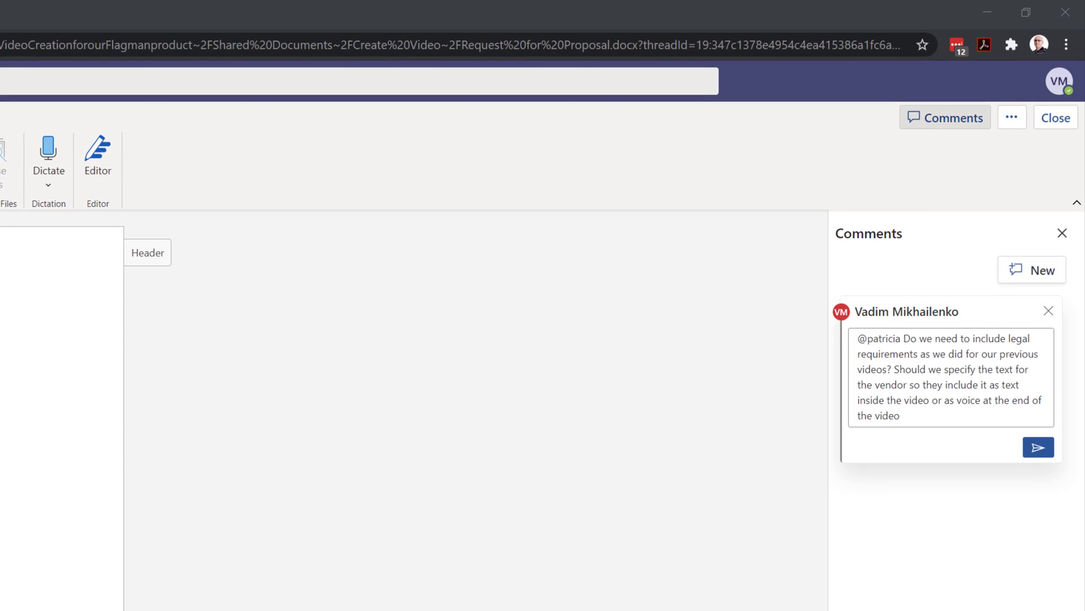
text(?)
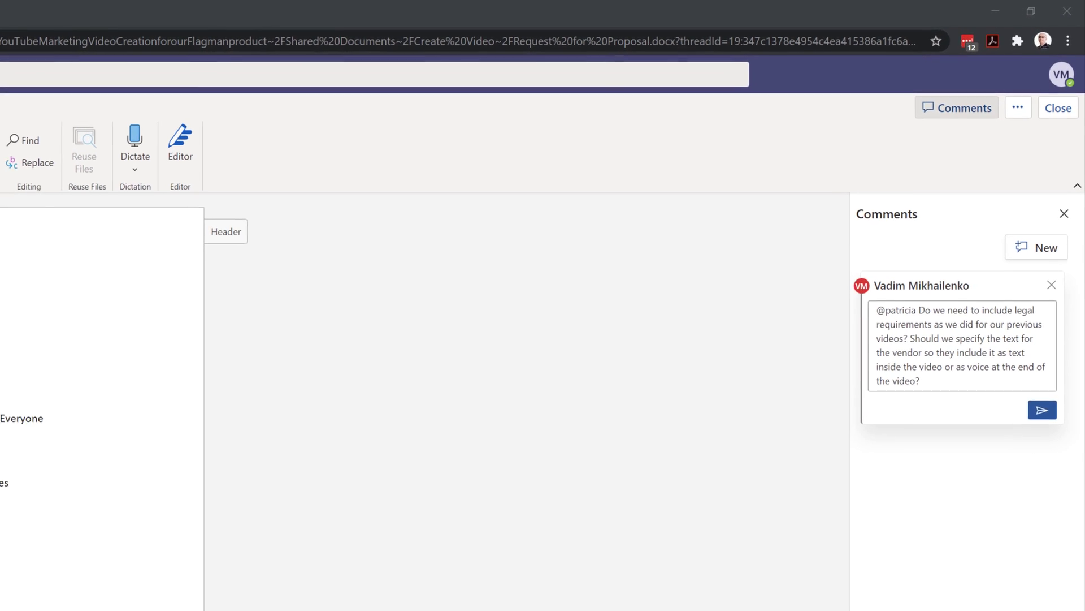
key(ctrl+Return)
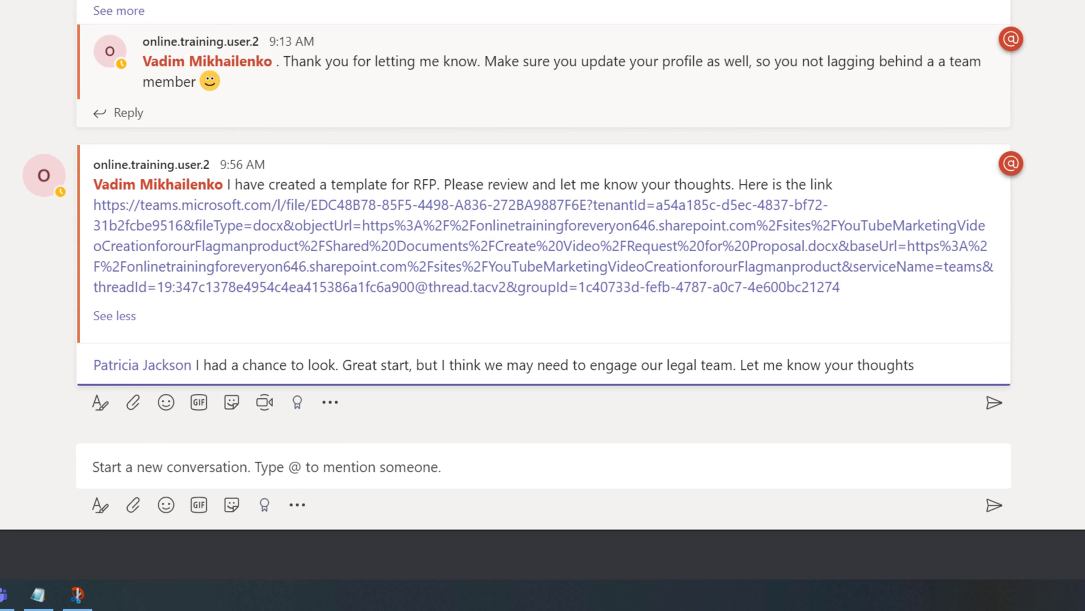
key(Return)
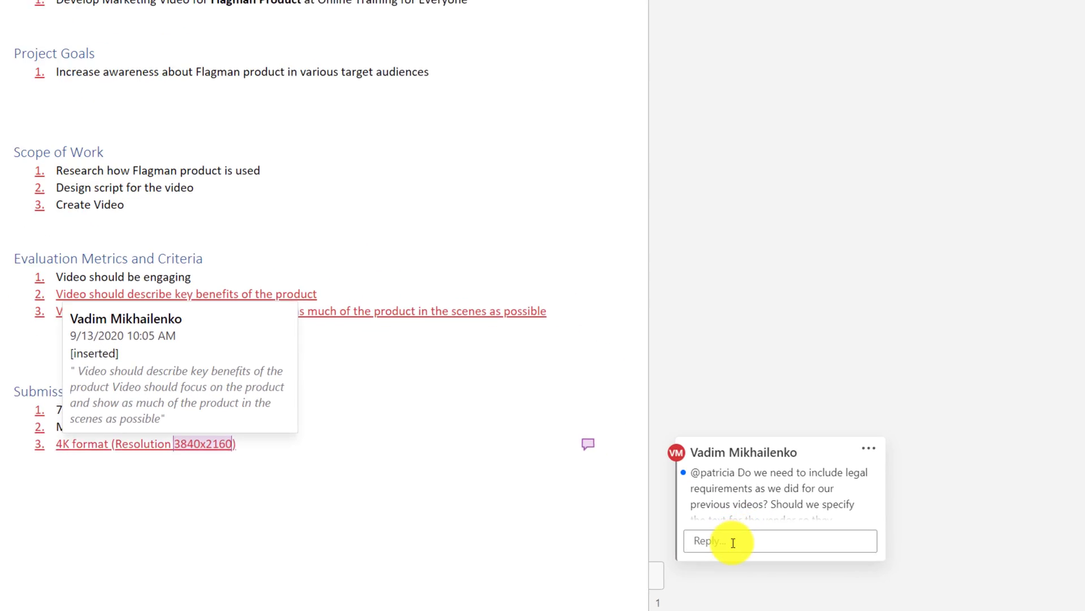
- Reply to the legal requirements comment with "Great catch! Lets have a meeting with them soon to review the document"
click(825, 558)
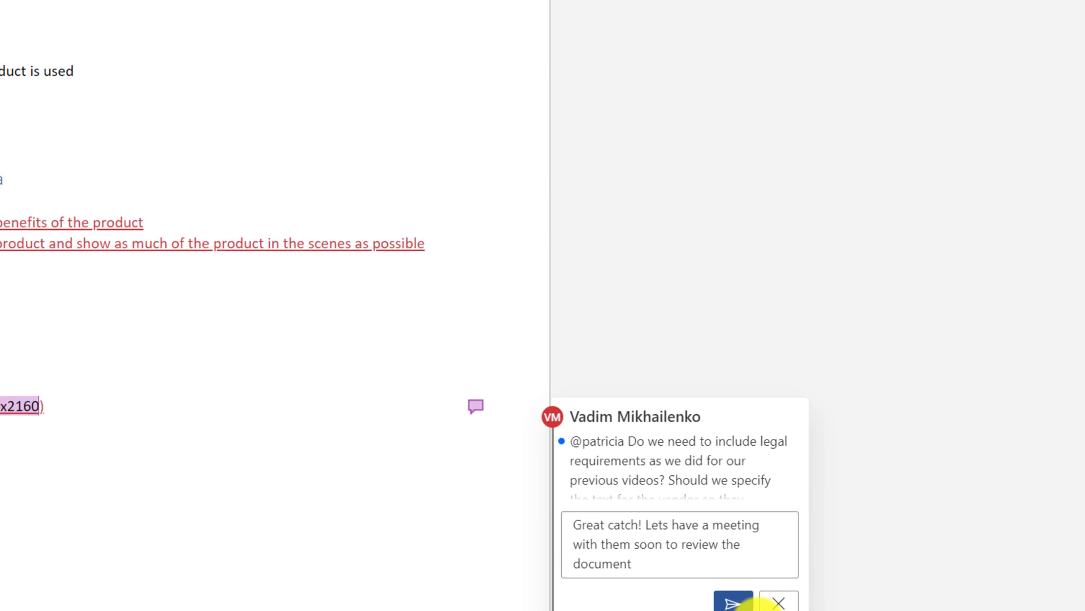
click(734, 603)
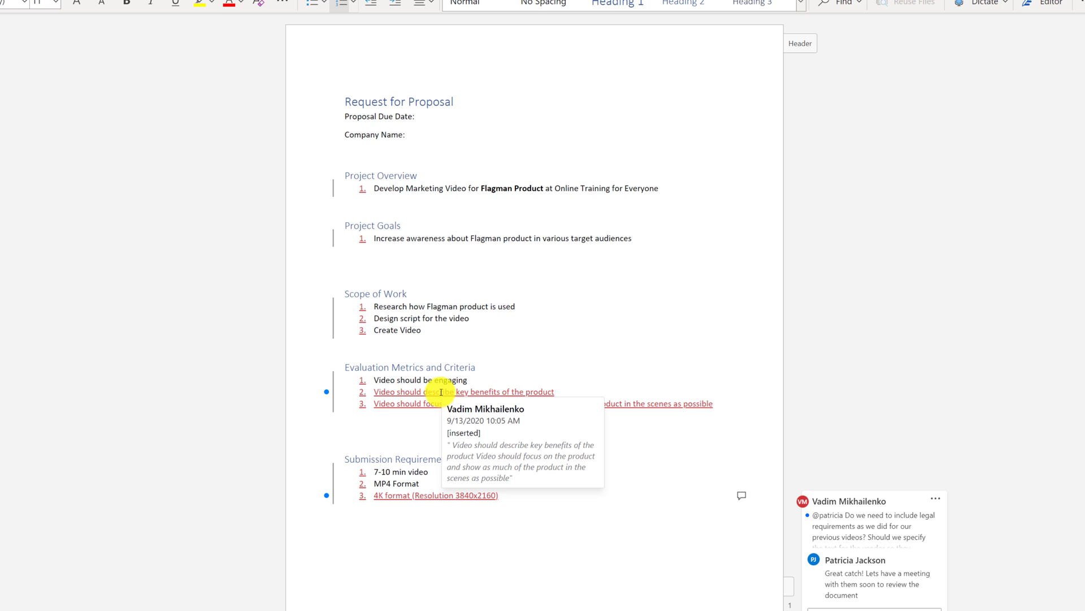
- Accept the tracked insertions under Evaluation Metrics and Criteria and the numbered-list format changes across the proposal's sections
right_click(441, 392)
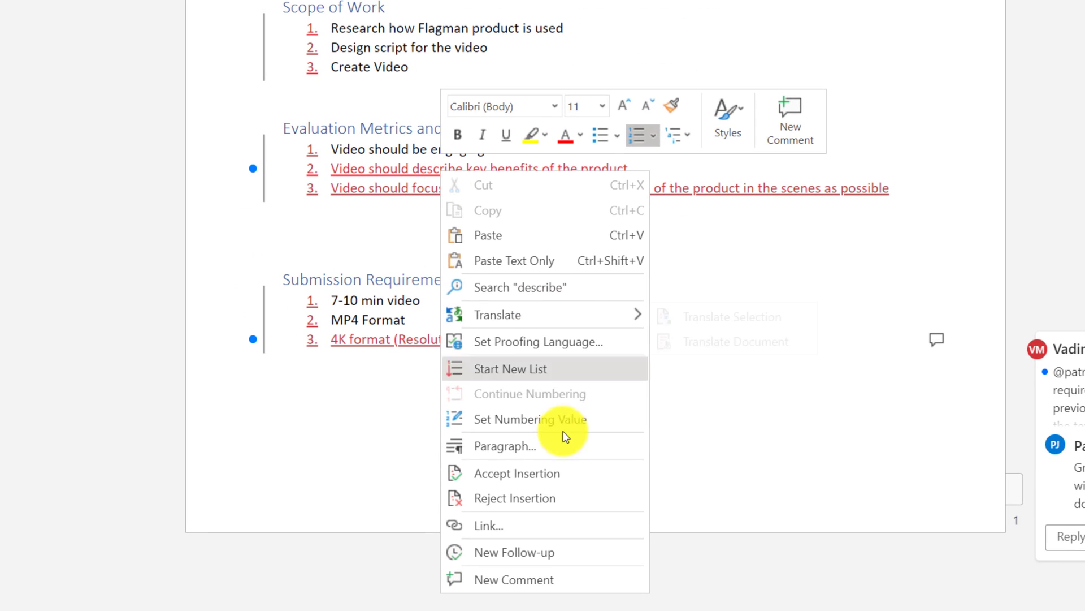
click(554, 480)
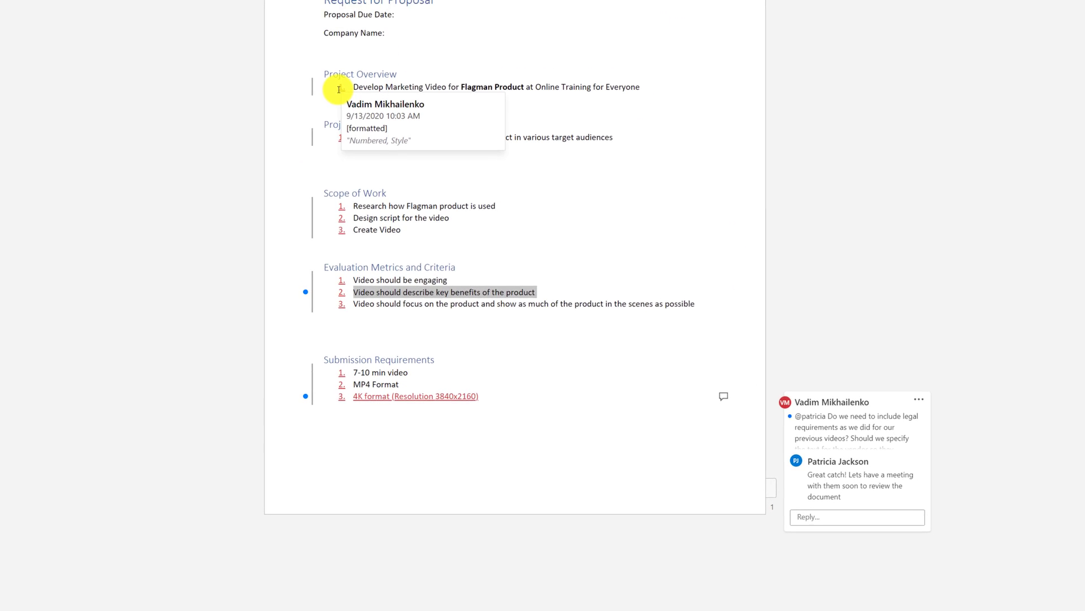
right_click(338, 65)
right_click(338, 366)
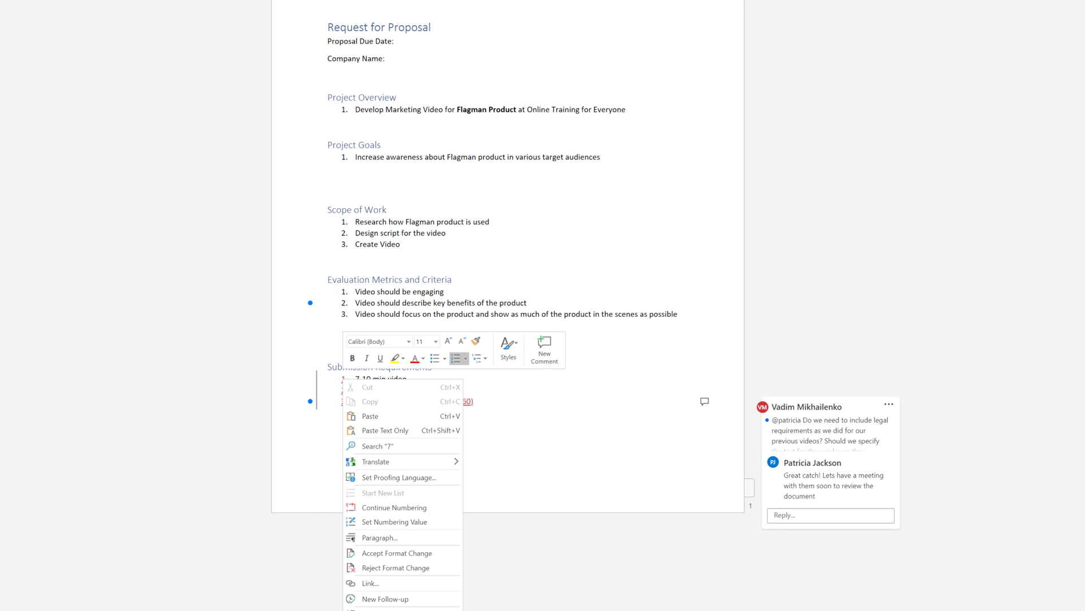
click(533, 448)
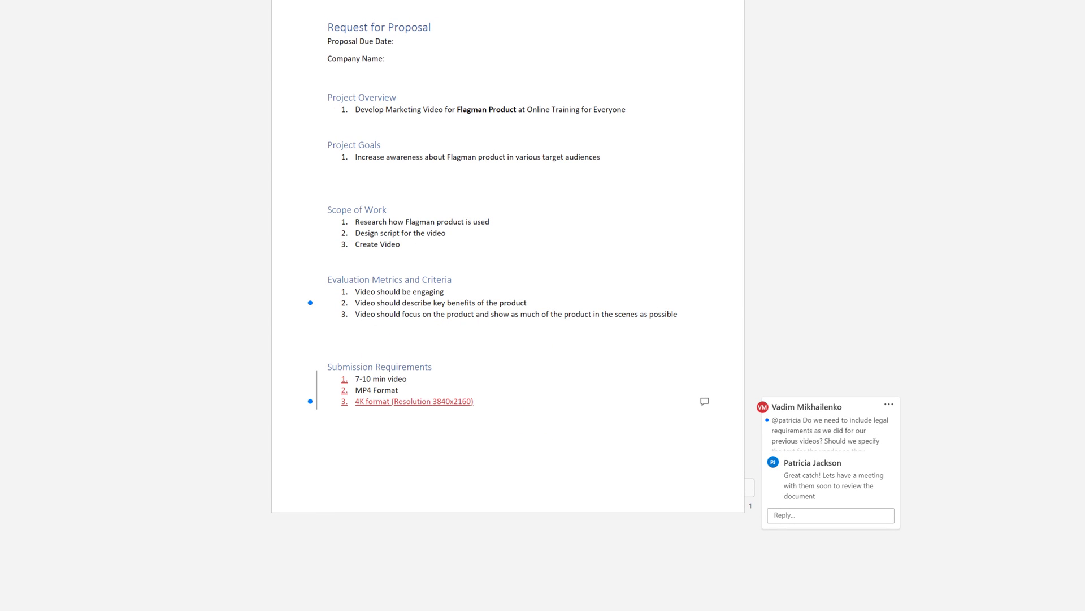